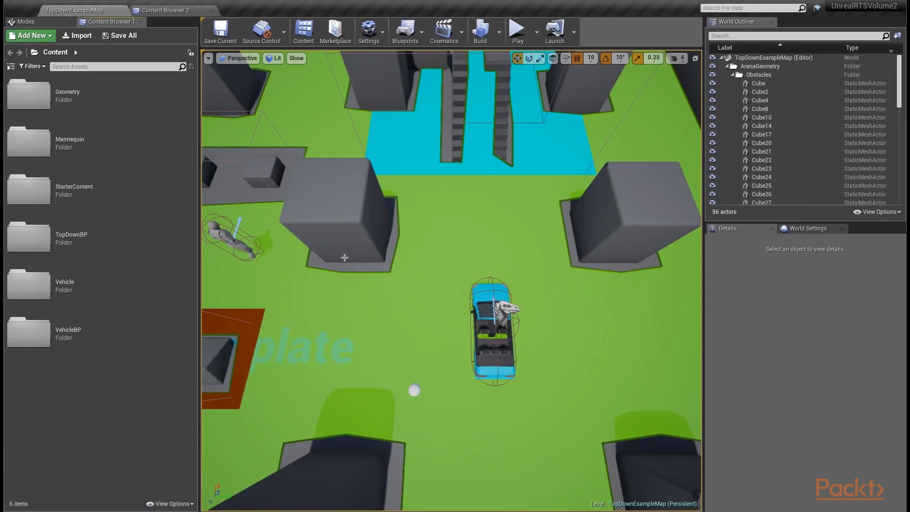
Step: Open StarterContent/Particles and select the P_Explosion particle system
left_click(100, 189)
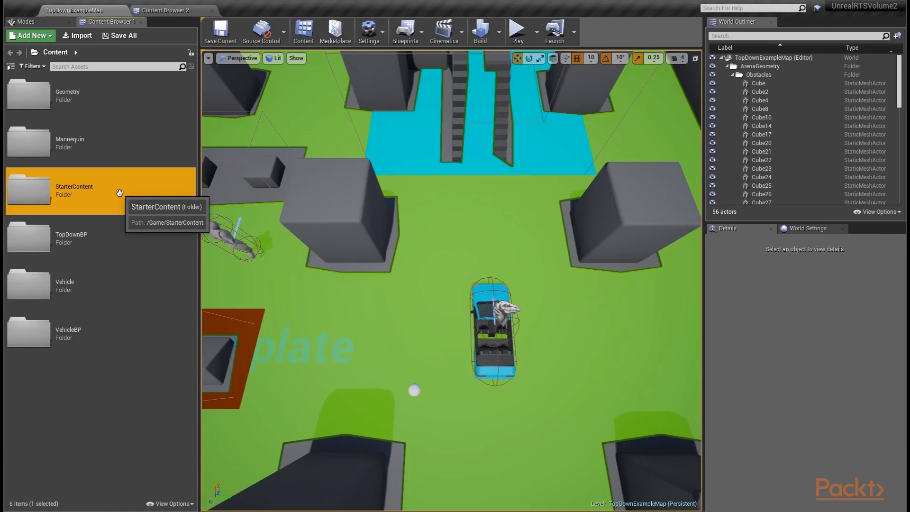
double_click(101, 189)
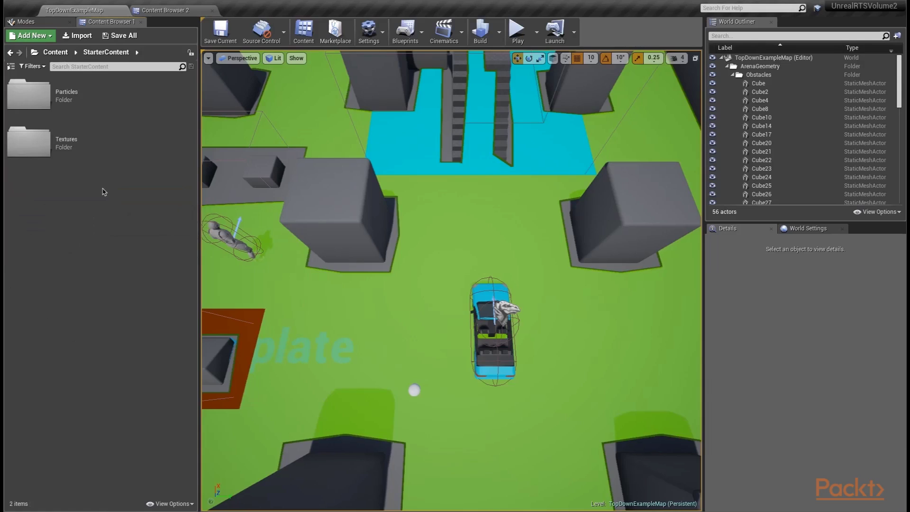
double_click(53, 97)
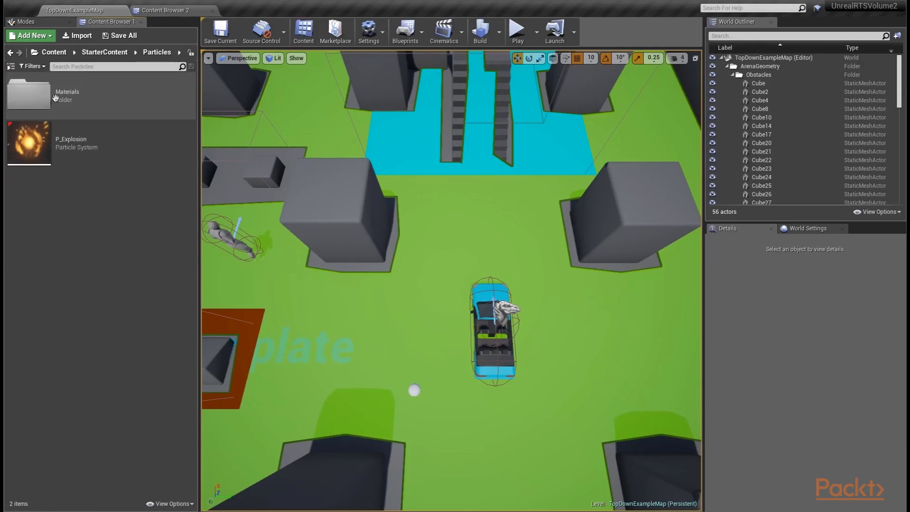
left_click(81, 142)
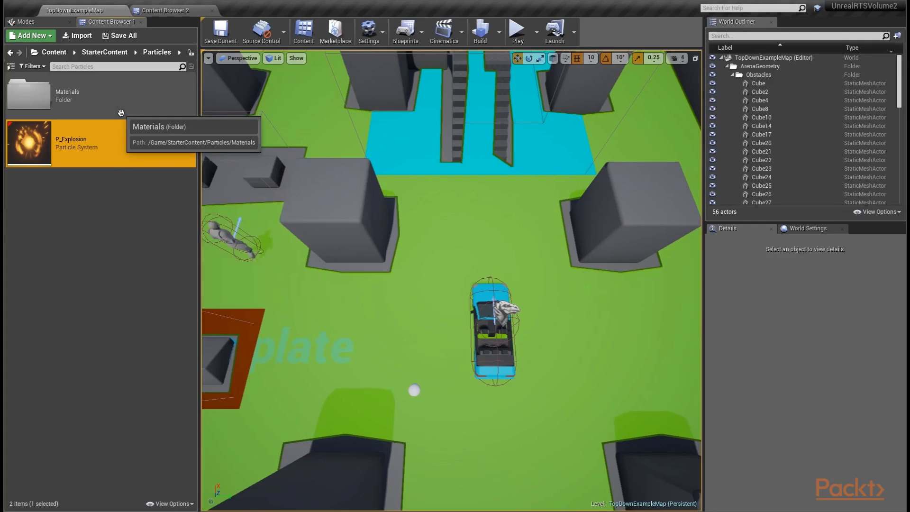
mouse_move(94, 159)
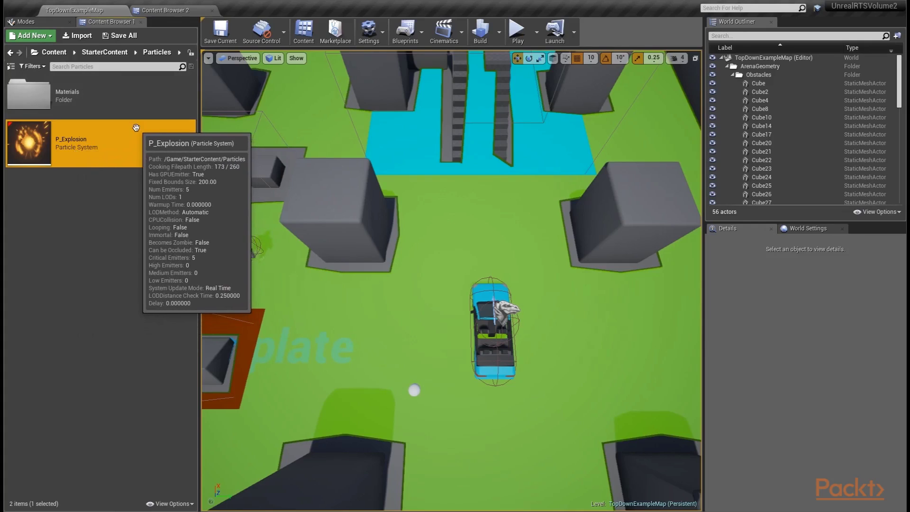
Step: Add the Starter Content pack, not Mobile Starter Content, via Add Feature or Content Pack
left_click(53, 53)
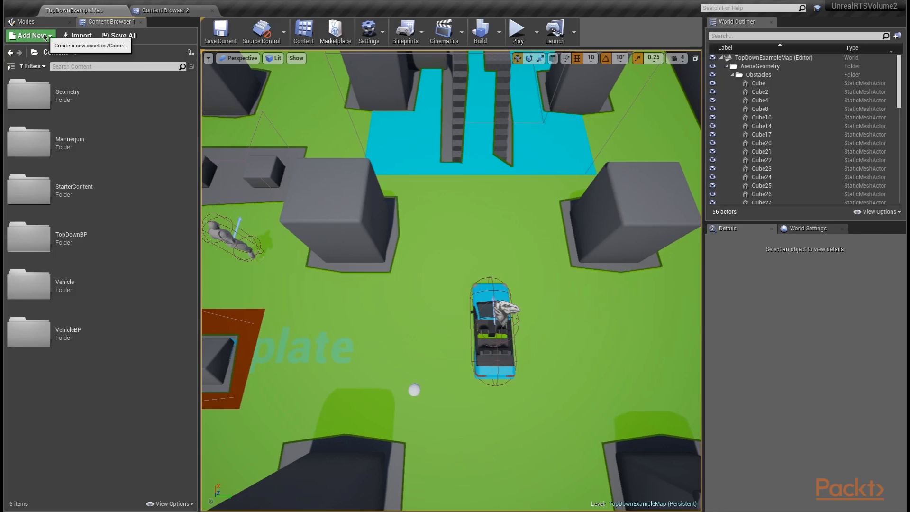
left_click(45, 36)
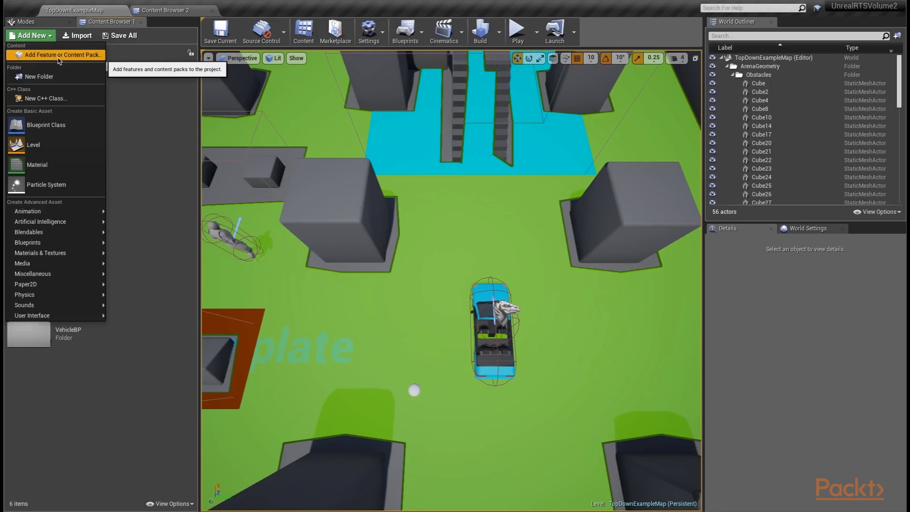
left_click(59, 56)
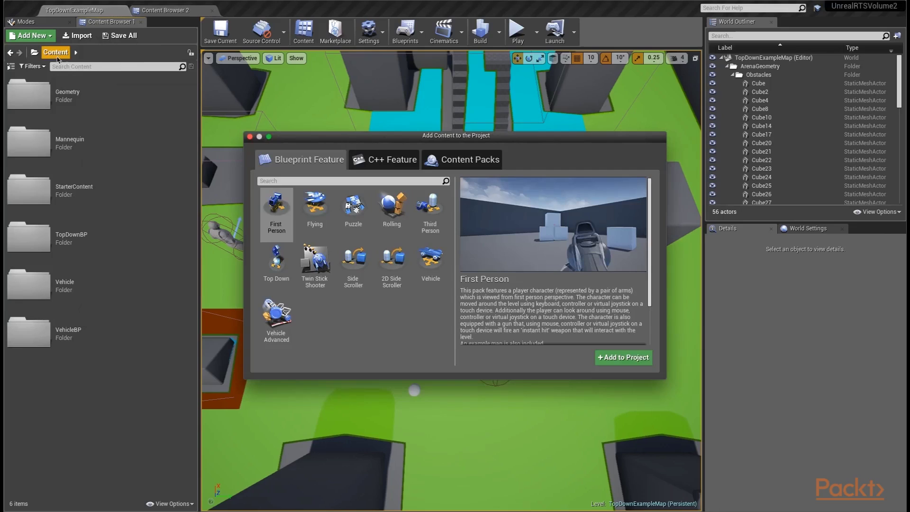
left_click(483, 166)
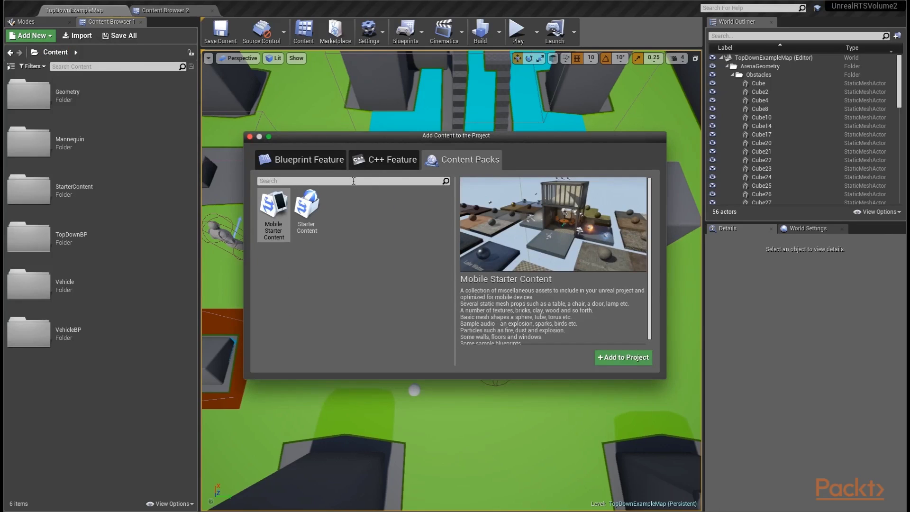
left_click(308, 210)
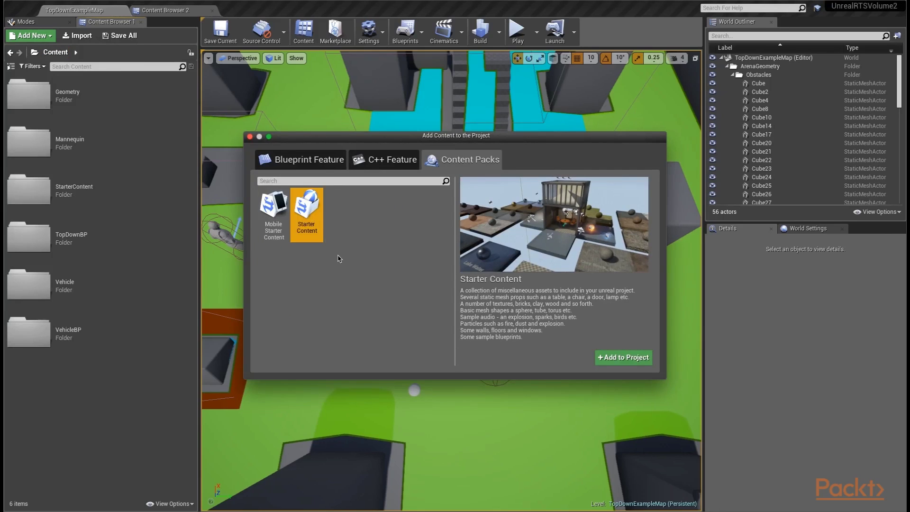
left_click(275, 224)
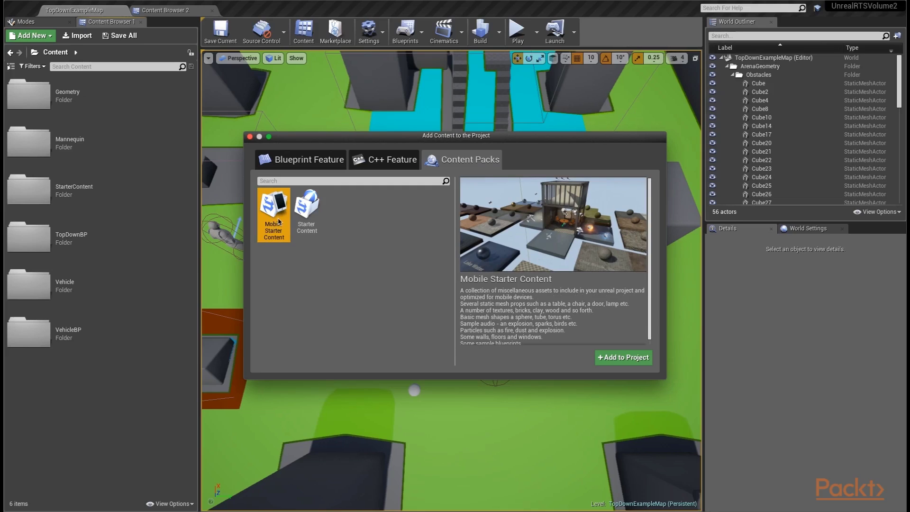
left_click(307, 218)
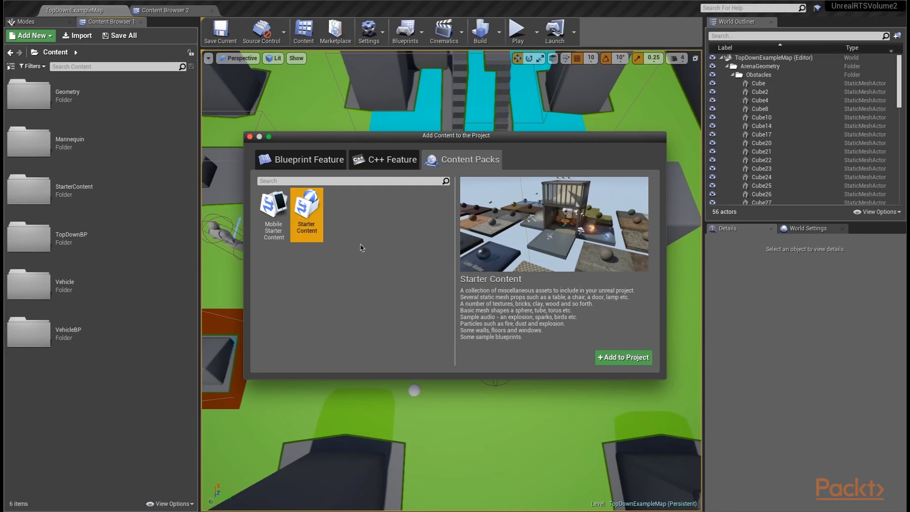
left_click(619, 359)
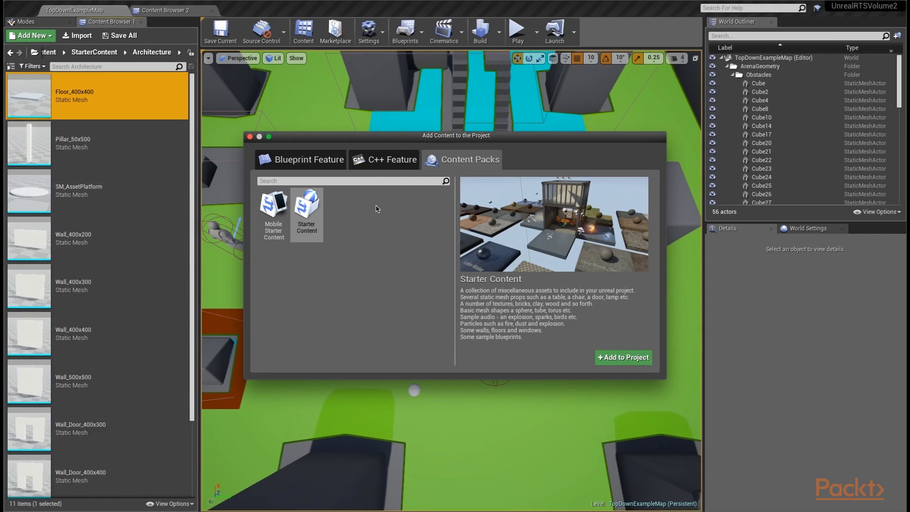
Step: Close the content pack window, open StarterContent/Props and select SM_Rock
left_click(250, 136)
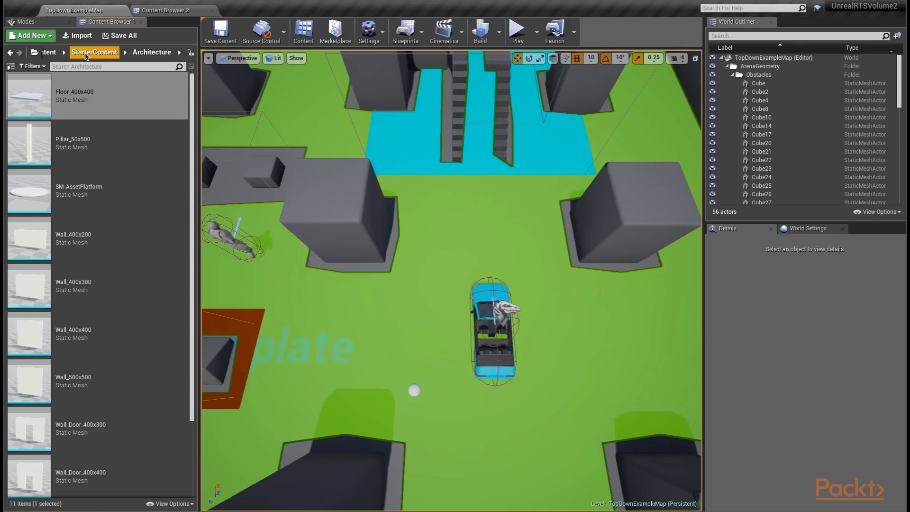
left_click(105, 58)
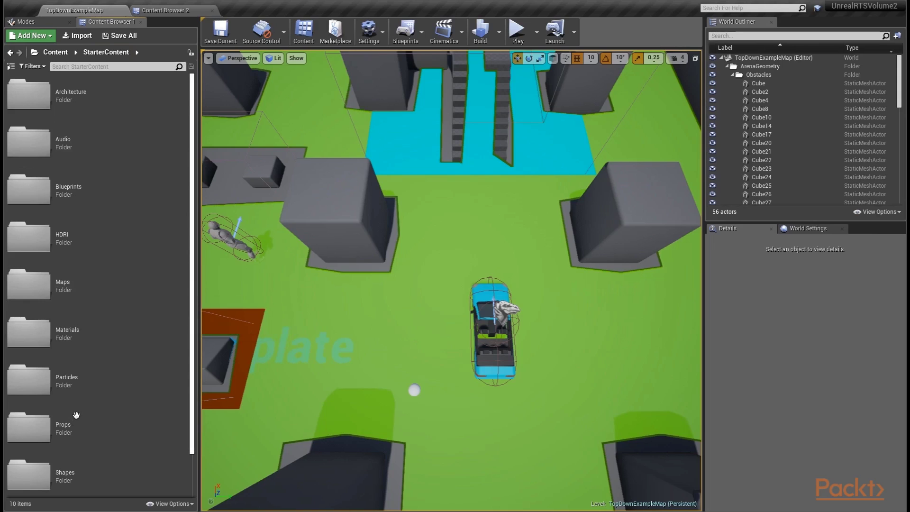
left_click(76, 415)
scroll(76, 332, "down", 1)
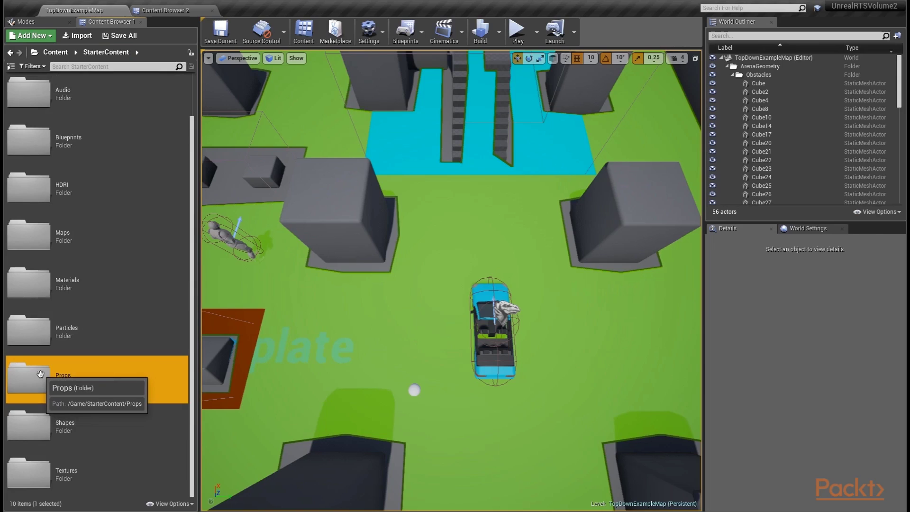
double_click(41, 374)
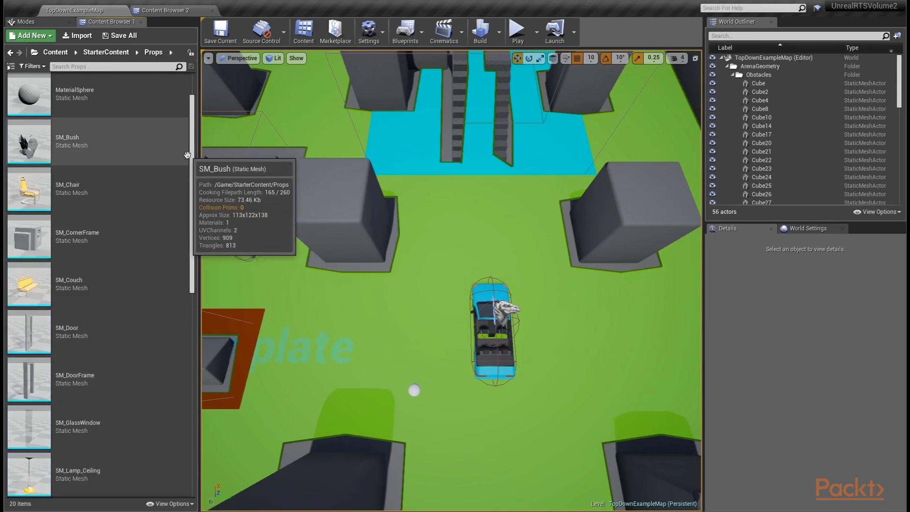
left_click_drag(188, 154, 230, 237)
scroll(118, 308, "down", 8)
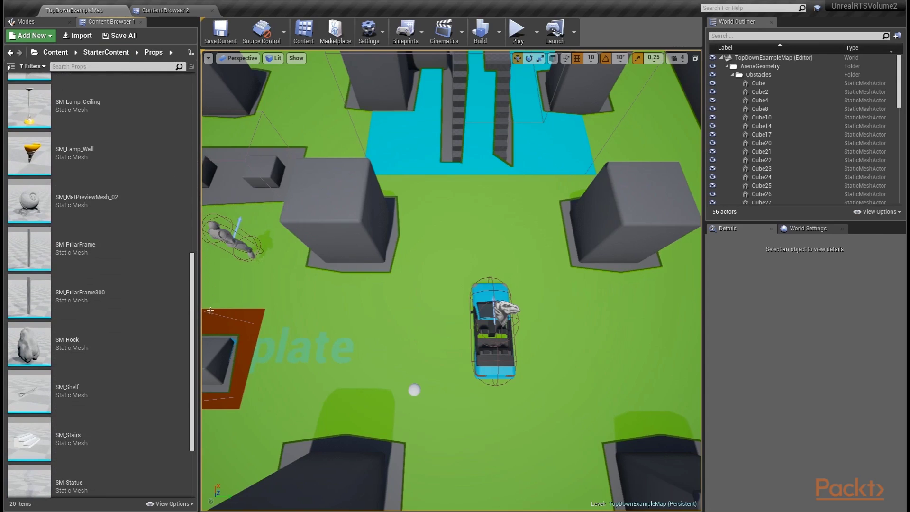
left_click(91, 343)
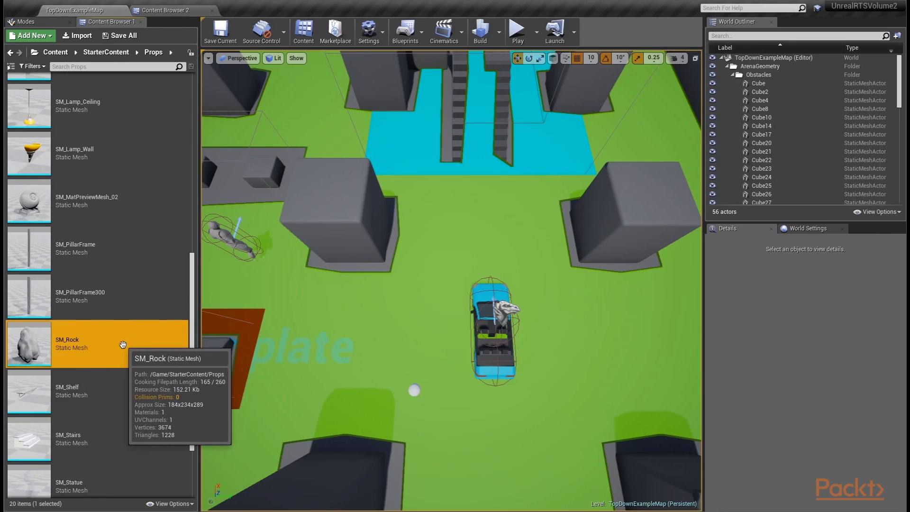
double_click(102, 345)
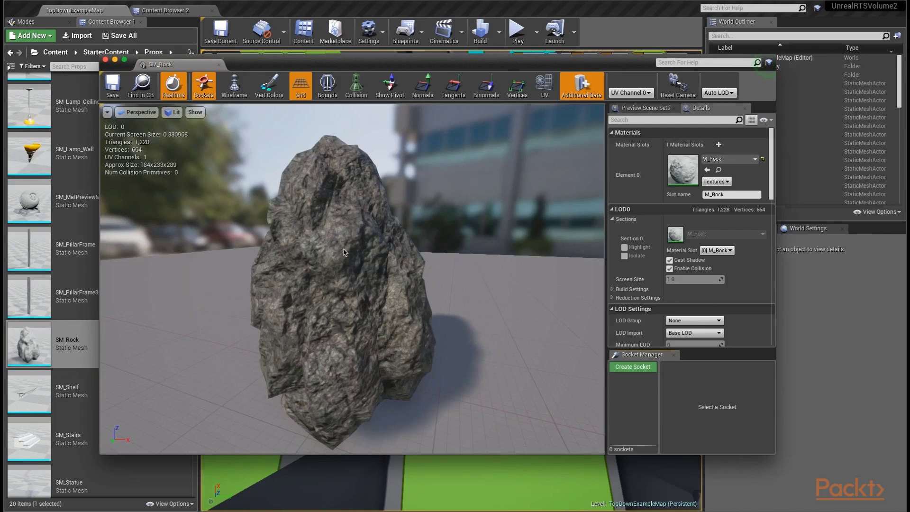
left_click_drag(255, 334, 330, 250)
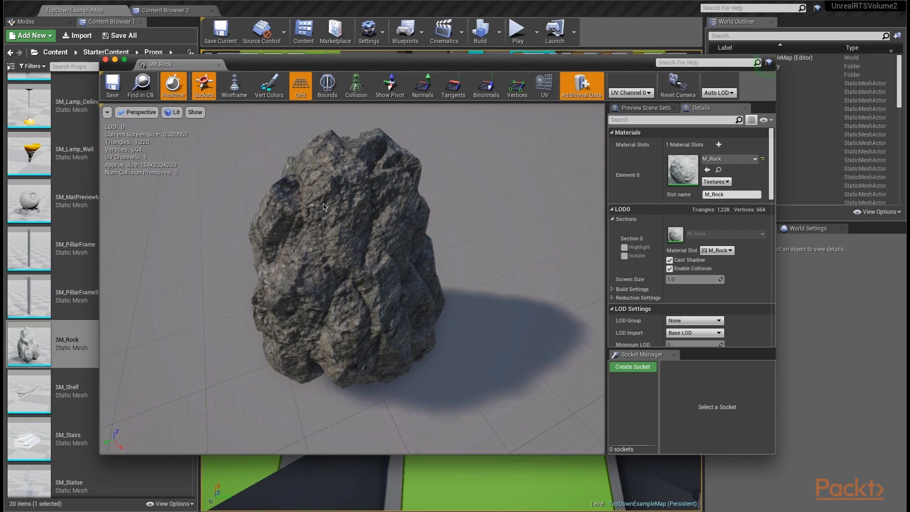
left_click(215, 64)
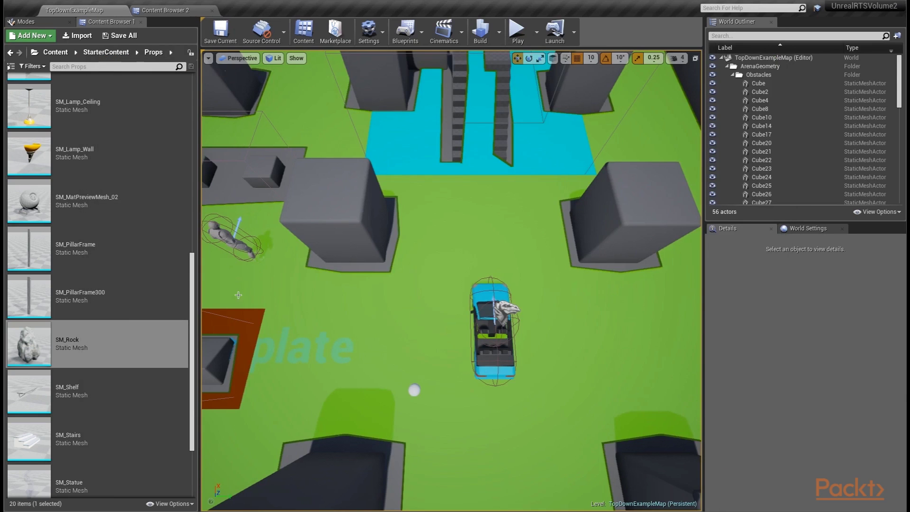
Step: Create a destructible mesh from the SM_Rock static mesh
left_click(102, 350)
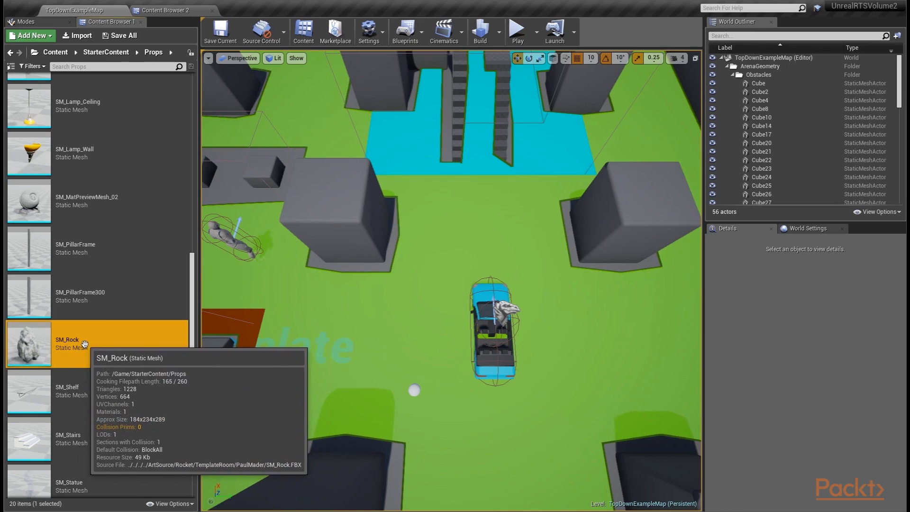
right_click(77, 343)
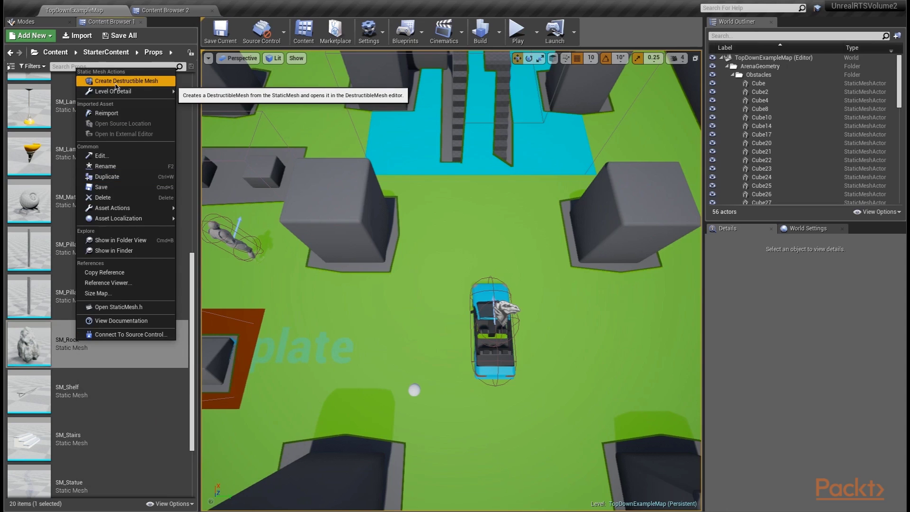
left_click(115, 84)
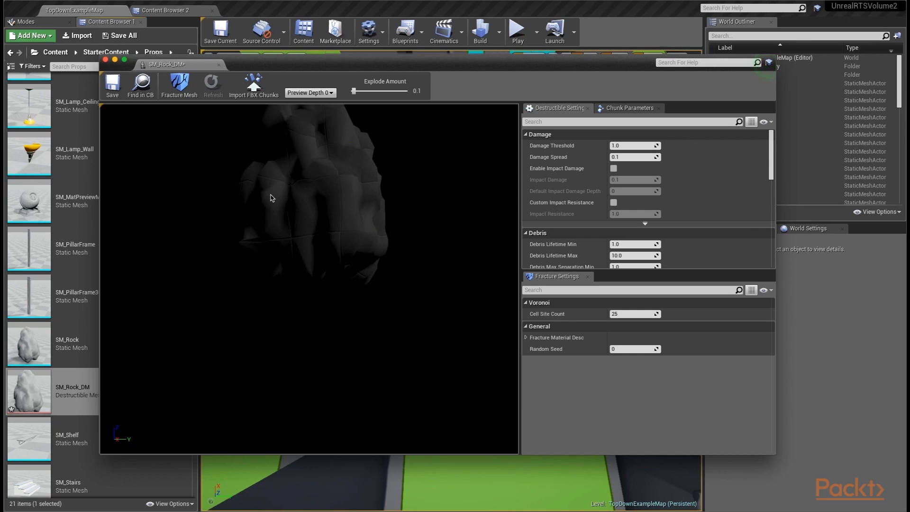
Step: Select the rock in the SM_Rock_DM preview and display its Destructible Settings
left_click(365, 208)
left_click_drag(323, 248, 349, 240)
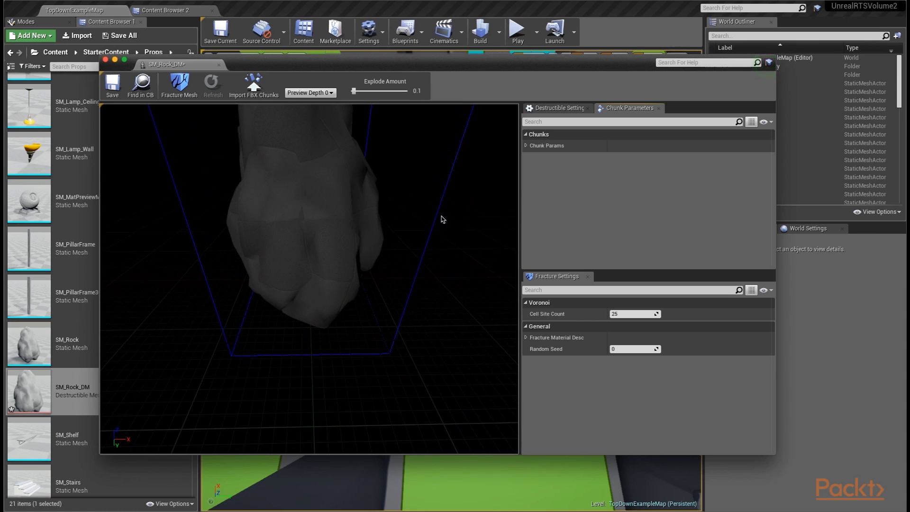
left_click_drag(434, 201, 481, 193)
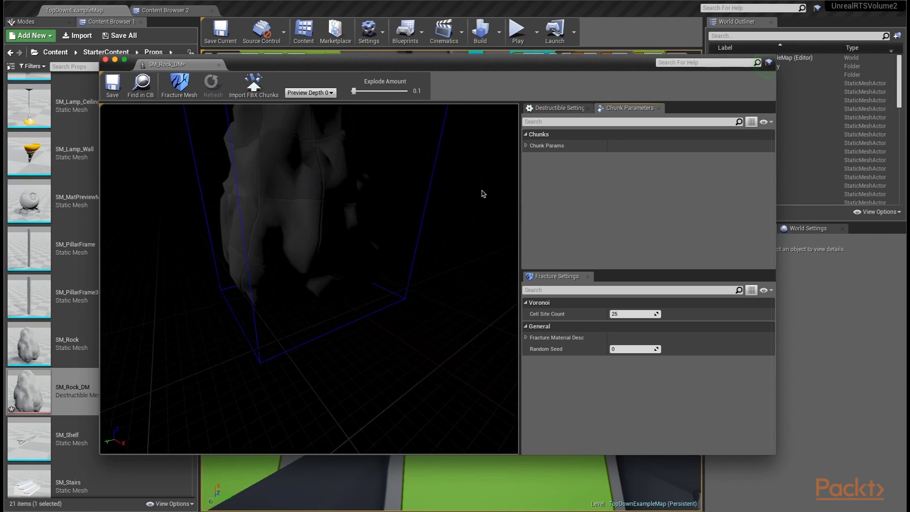
left_click(554, 112)
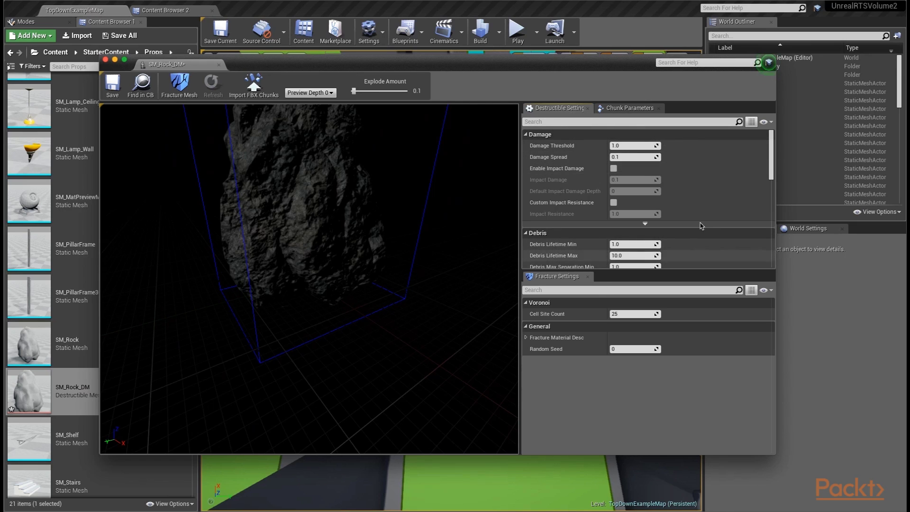
Step: Set SM_Rock_DM's Debris Lifetime Max to 2.5
left_click_drag(772, 152, 772, 163)
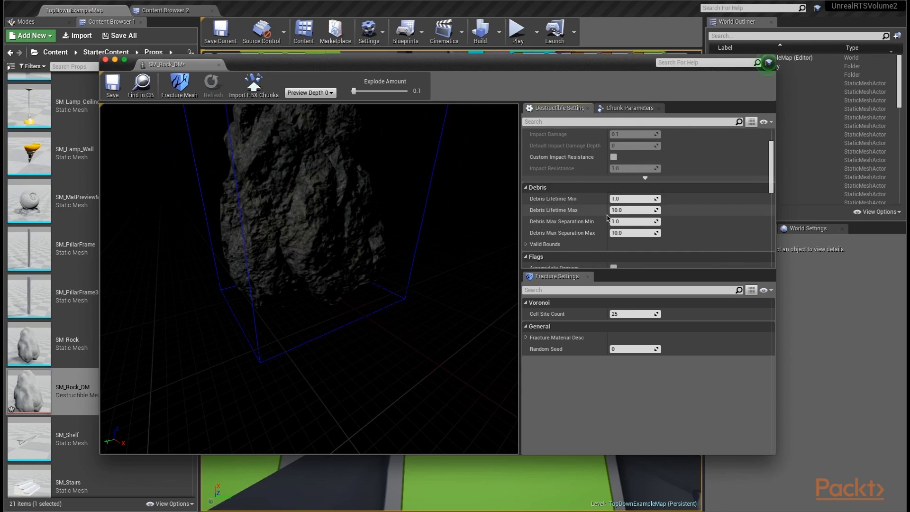
left_click(629, 210)
type("2.5")
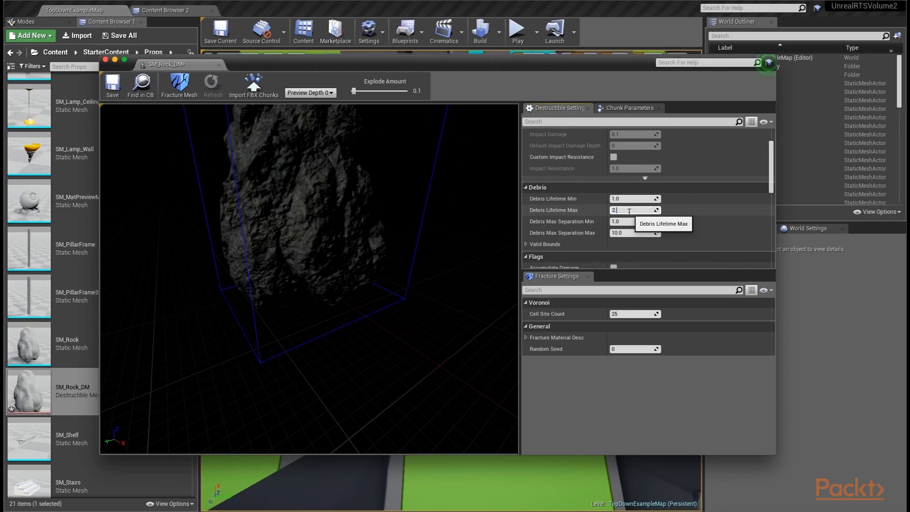
key("Return")
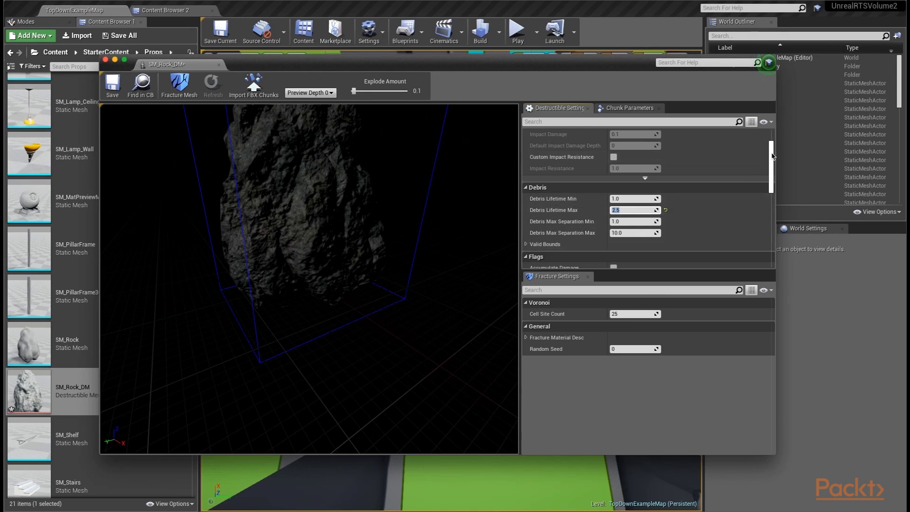
Step: Turn on the Accumulate Damage flag for SM_Rock_DM
left_click_drag(772, 157, 771, 177)
mouse_move(554, 193)
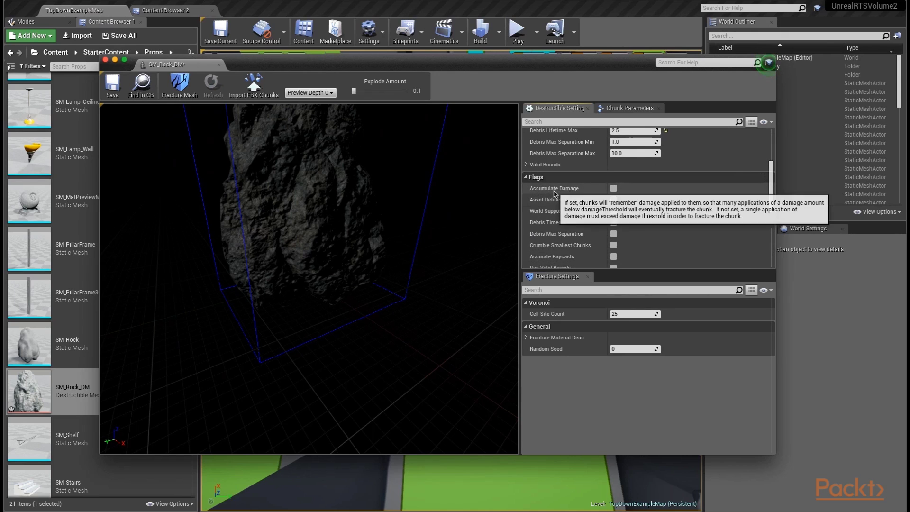
left_click(614, 189)
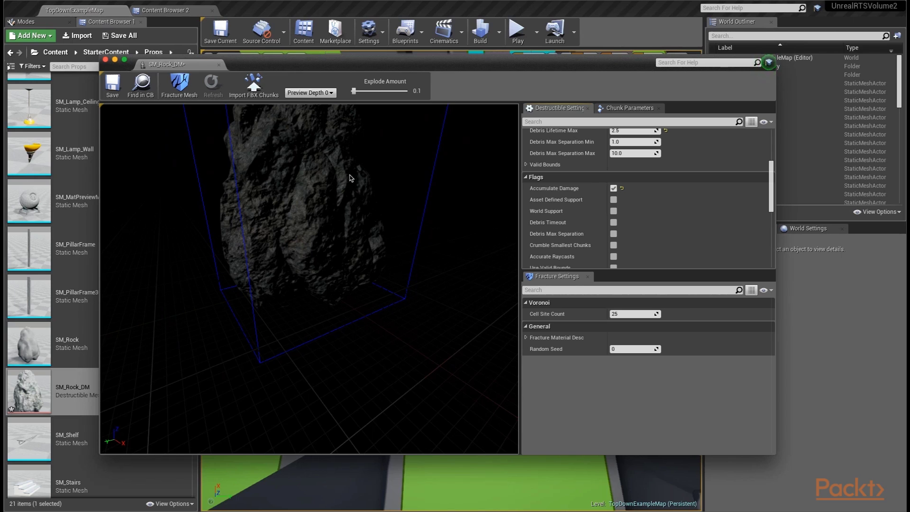
Step: Fracture the rock mesh and preview the chunks spread at Explode Amount 0.6
scroll(401, 194, "down", 5)
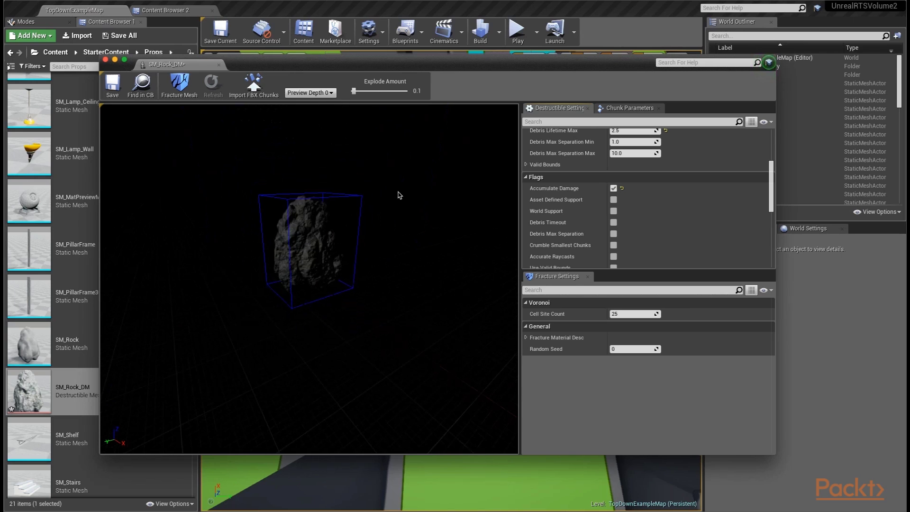
left_click(184, 88)
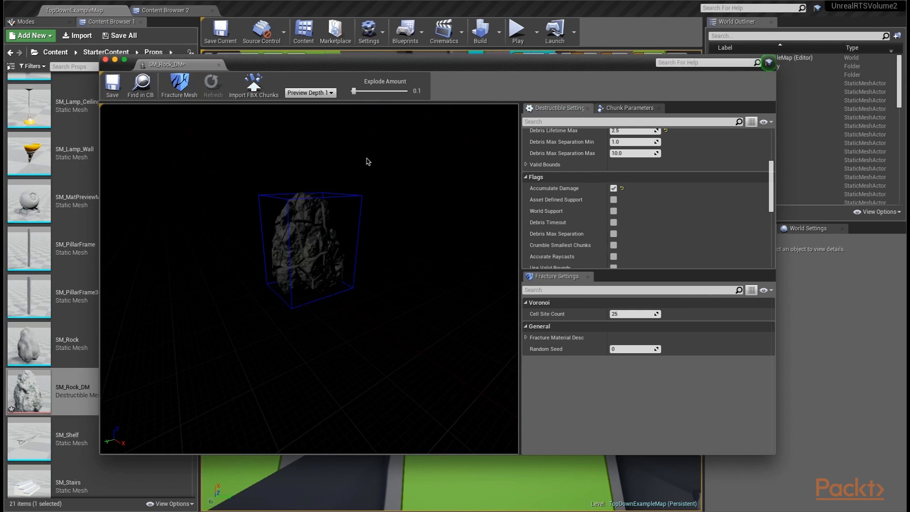
scroll(362, 177, "up", 6)
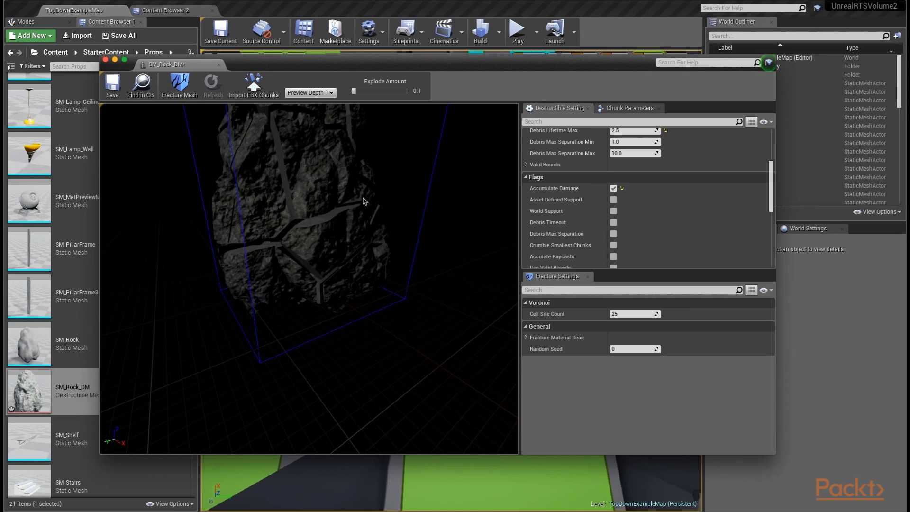
left_click_drag(363, 176, 429, 179)
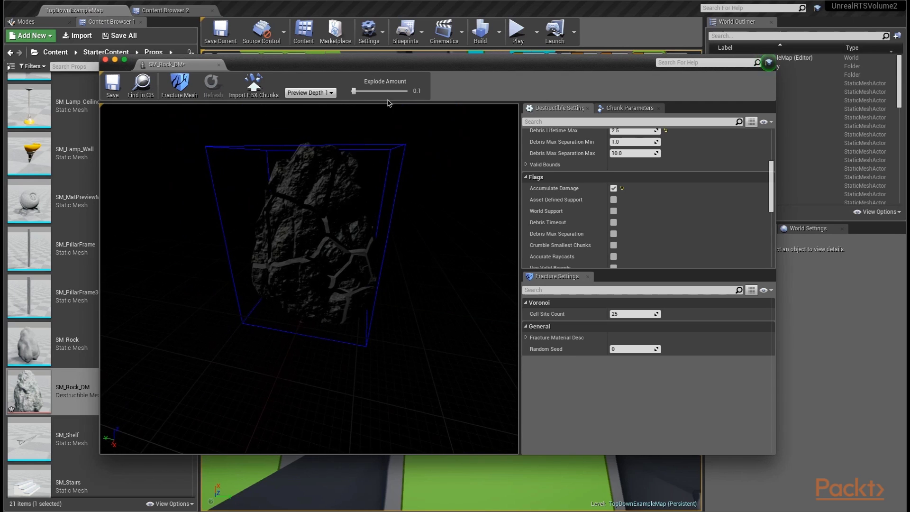
mouse_move(354, 92)
left_mouse_down()
mouse_move(394, 96)
mouse_move(357, 98)
left_mouse_up()
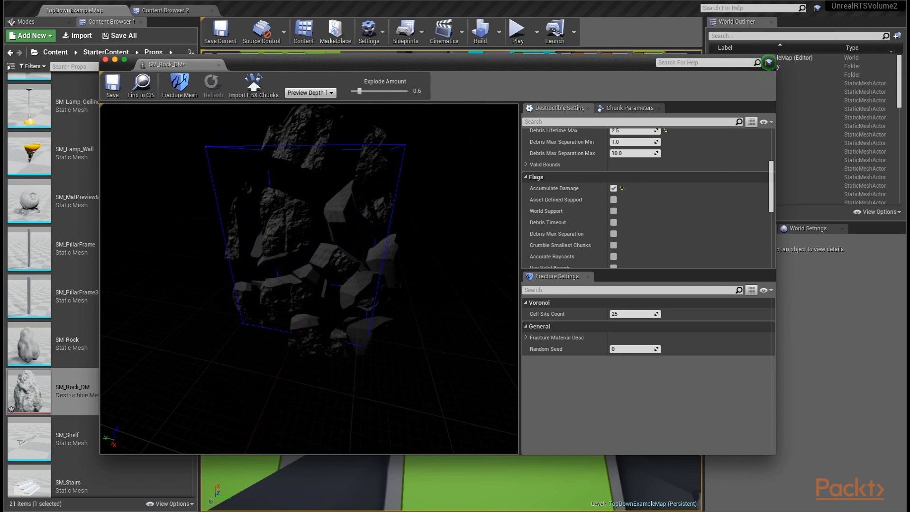
left_click_drag(289, 156, 409, 170)
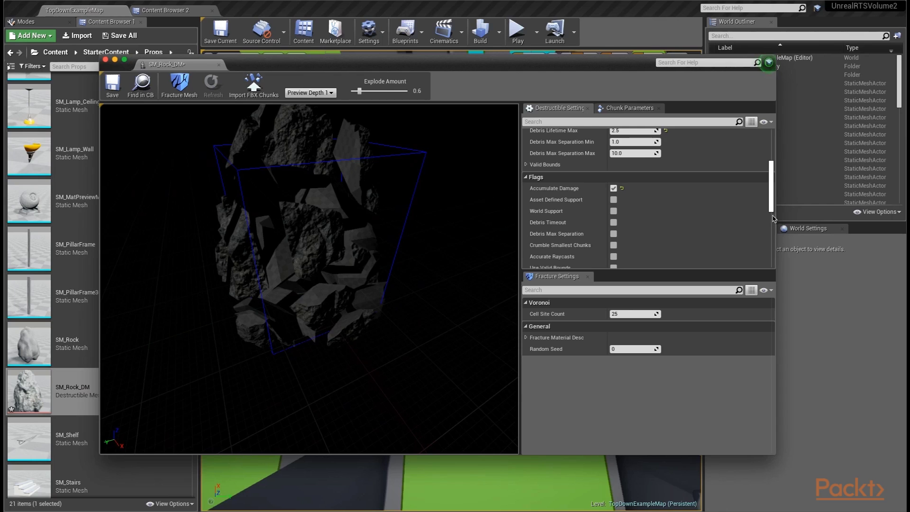
Step: Expand the Skeletal Mesh material list to show elements 0 and 1
scroll(774, 237, "down", 5)
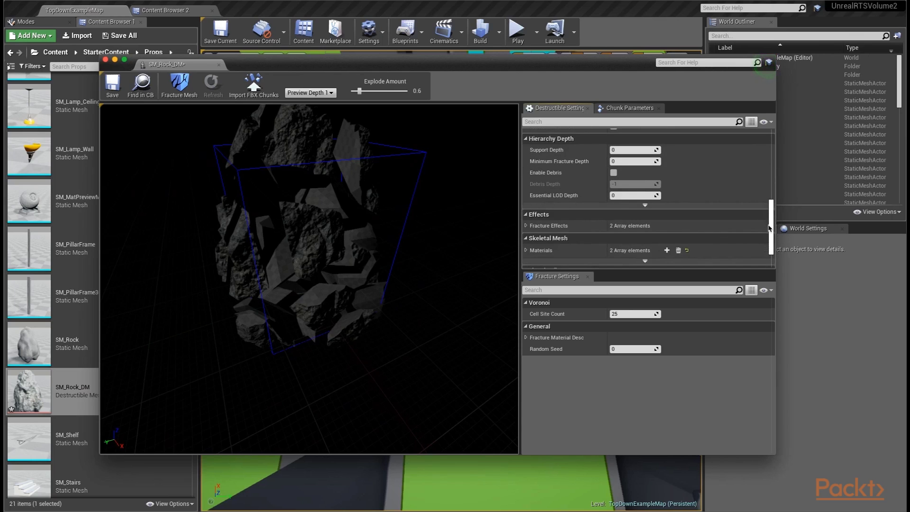
left_click_drag(774, 225, 770, 240)
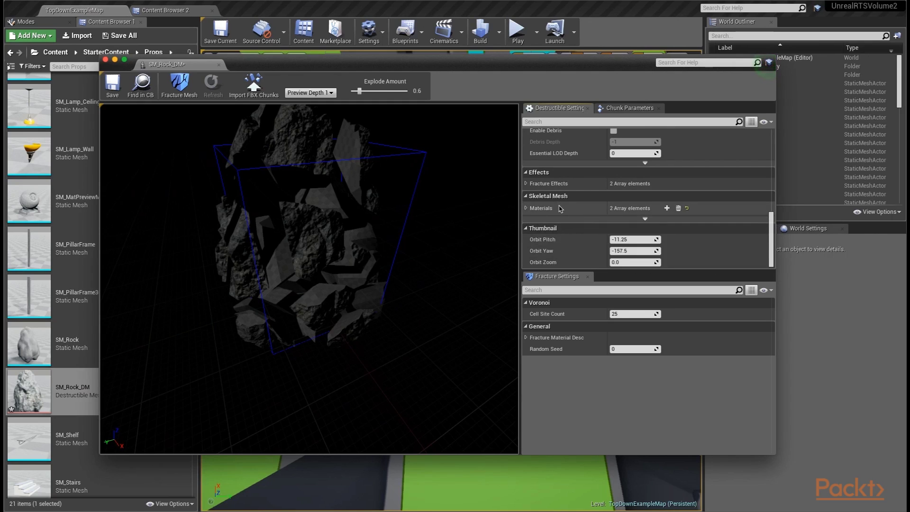
left_click(526, 209)
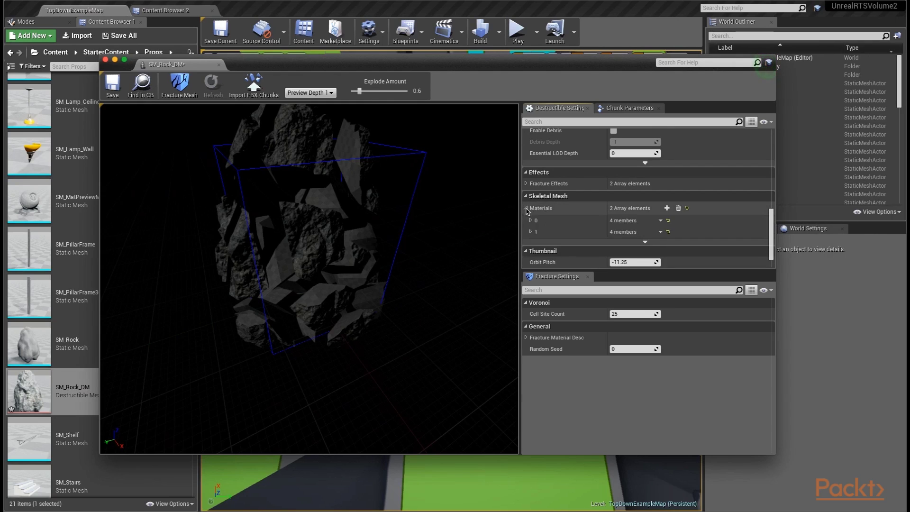
left_click(531, 232)
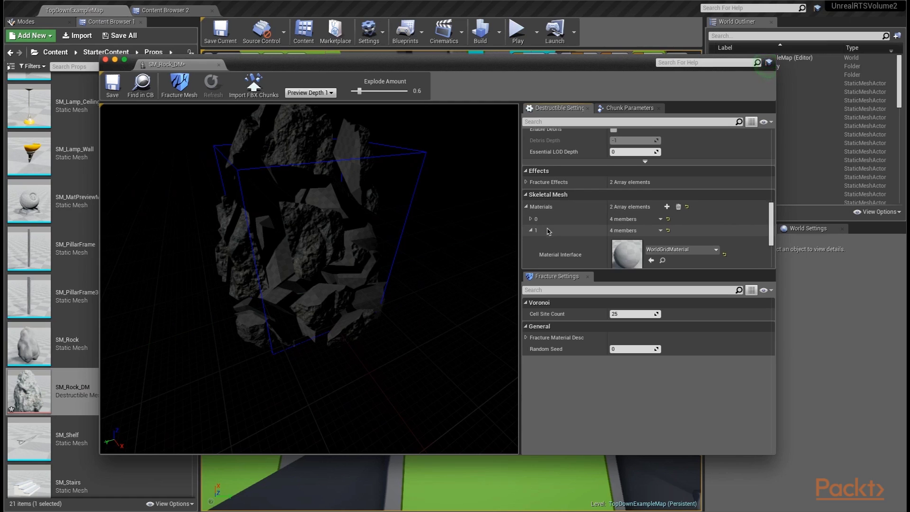
scroll(548, 231, "down", 3)
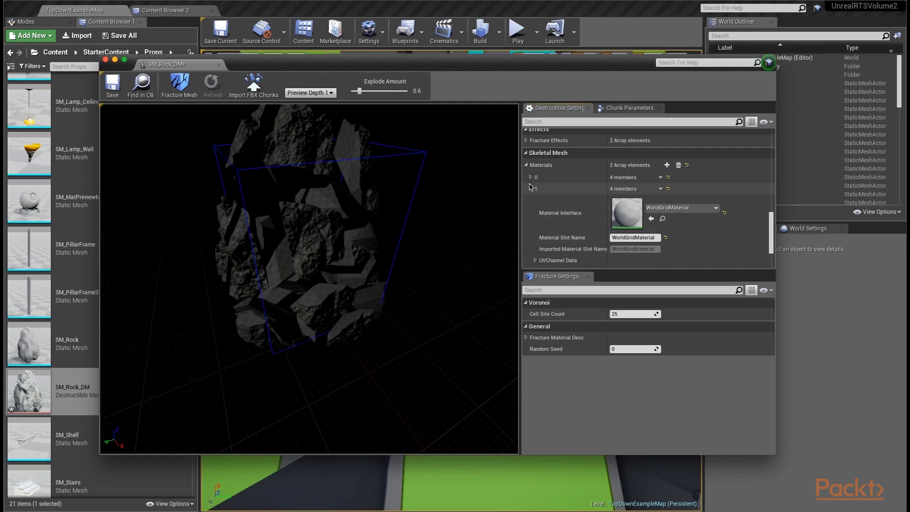
left_click(531, 177)
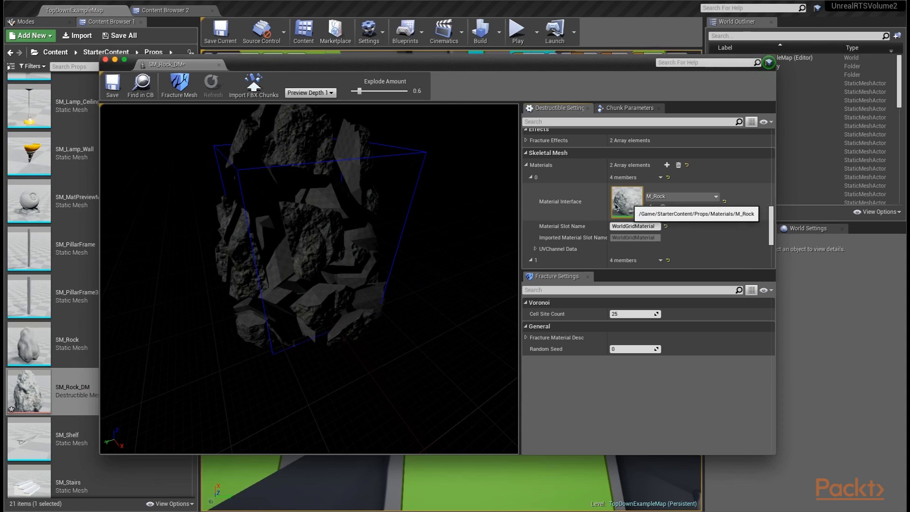
Step: Assign M_Rock to material element 1, found by searching 'rock'
scroll(639, 201, "down", 5)
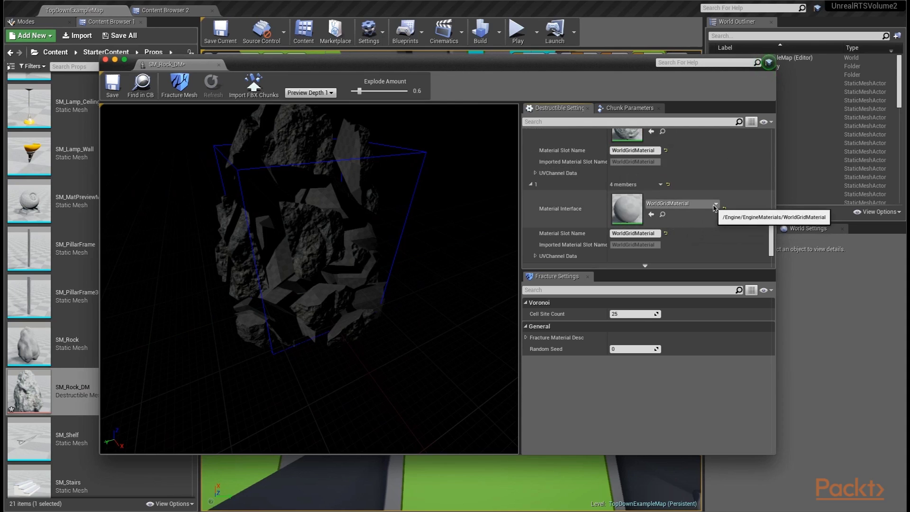
left_click(700, 204)
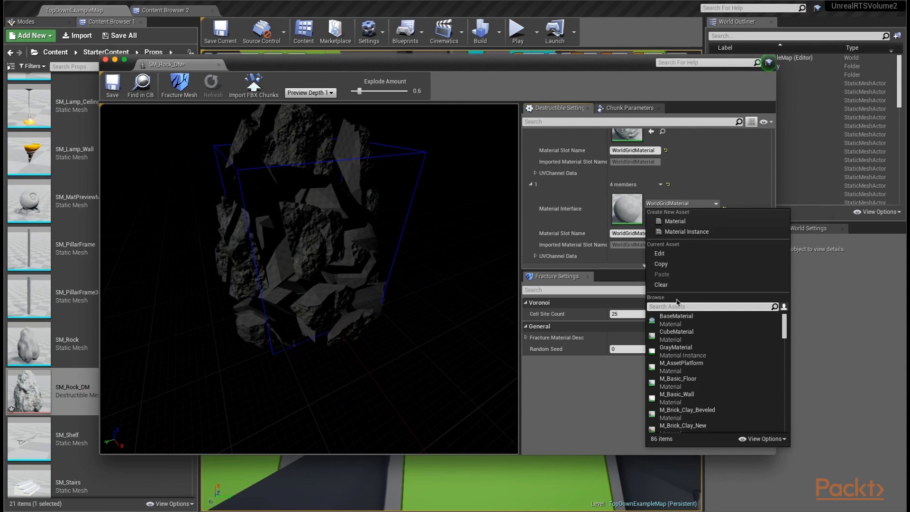
type("rock")
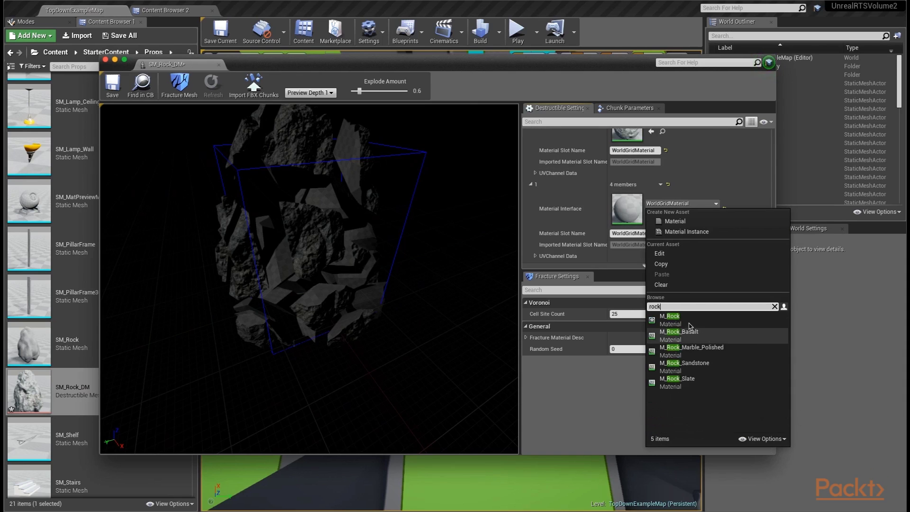
left_click(684, 324)
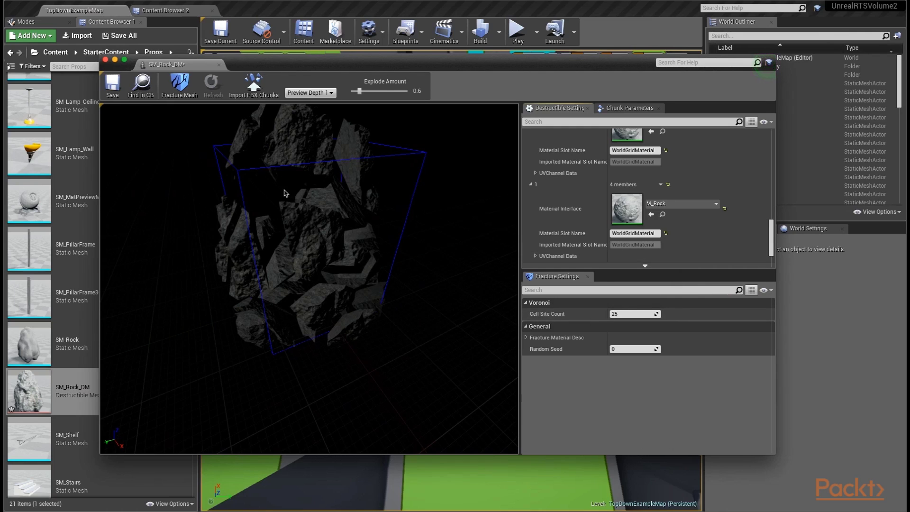
scroll(583, 164, "up", 2)
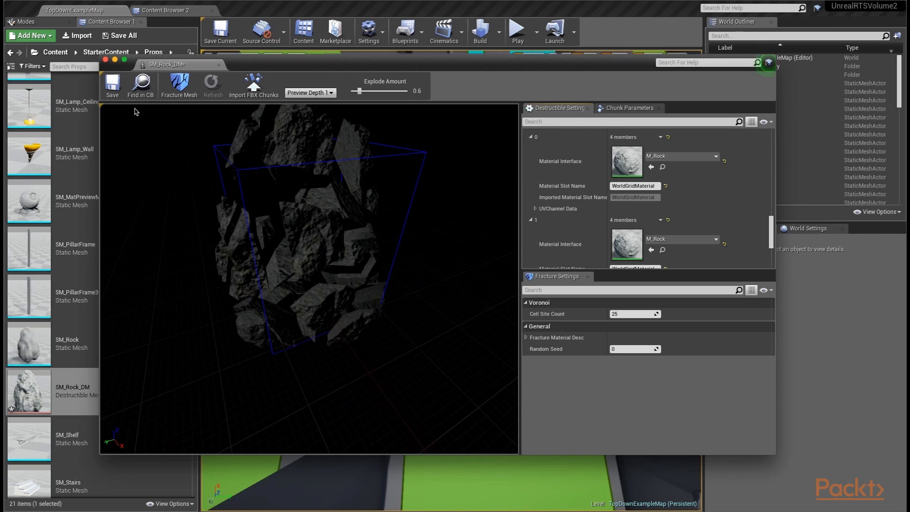
Step: Save the SM_Rock_DM destructible mesh from the editor toolbar
left_click(111, 84)
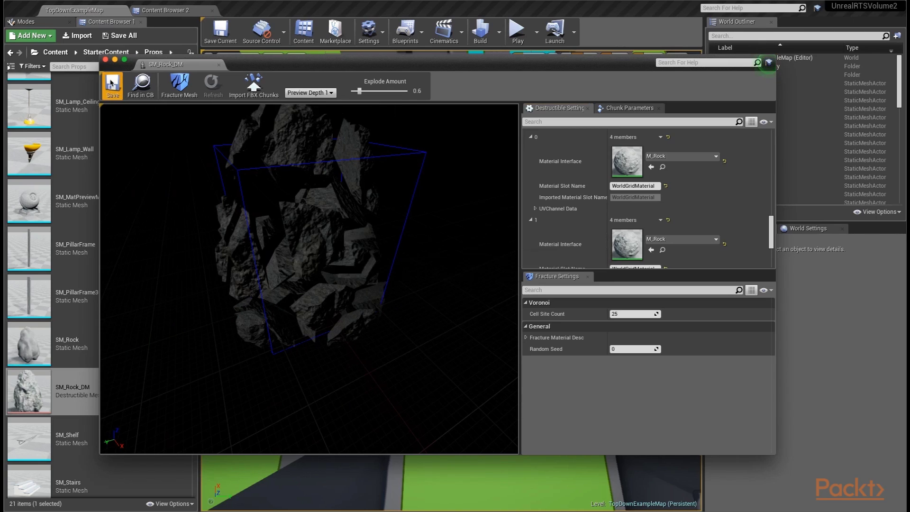